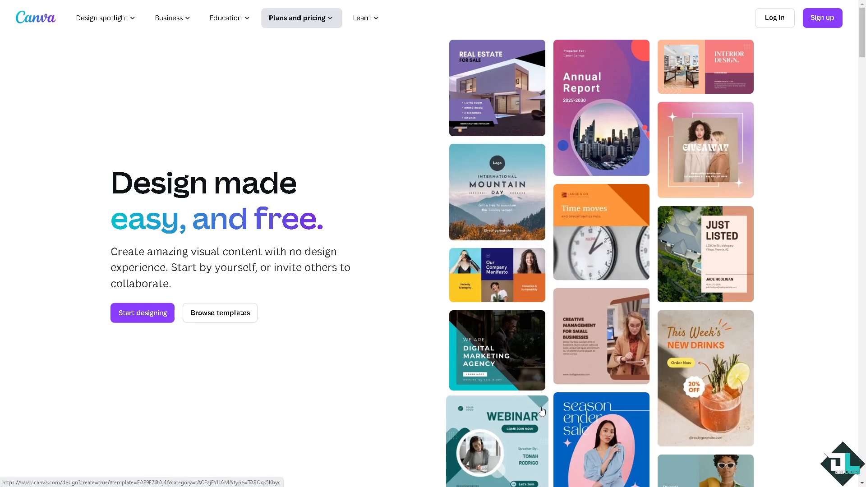
- Create a blank YouTube Thumbnail design and clear the template suggestions from the canvas
left_click(832, 23)
left_click(423, 271)
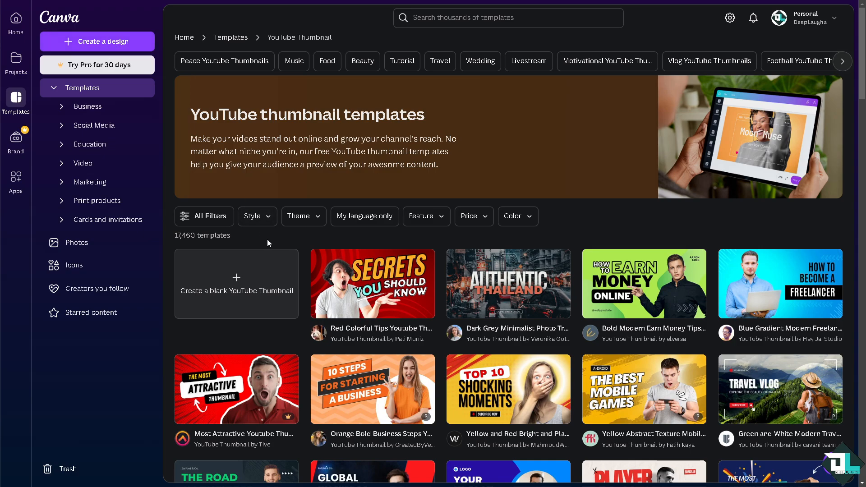
left_click(276, 275)
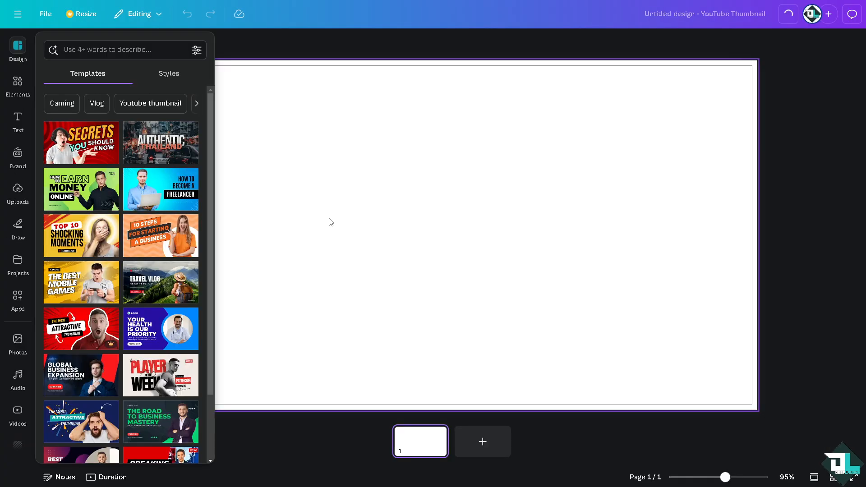
left_click(332, 147)
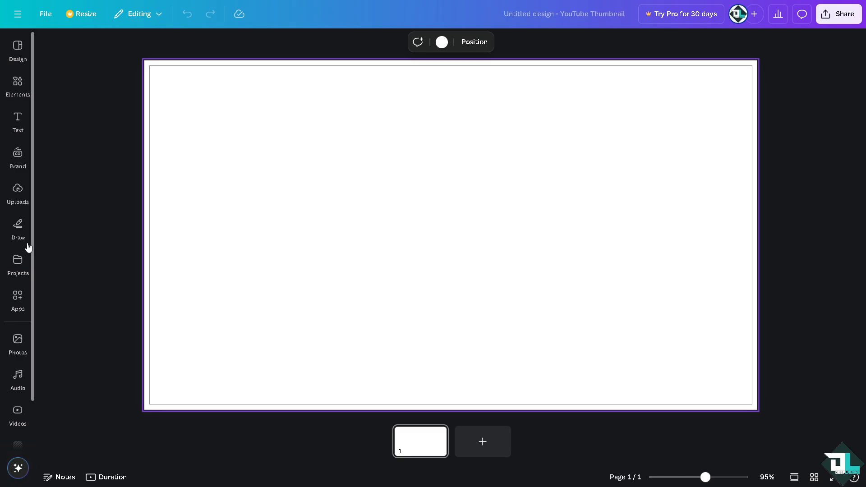
- Add the starry dusk mountain photo from the Magic recommendations in the photo library to the page
left_click(18, 296)
scroll(27, 411, "down", 1)
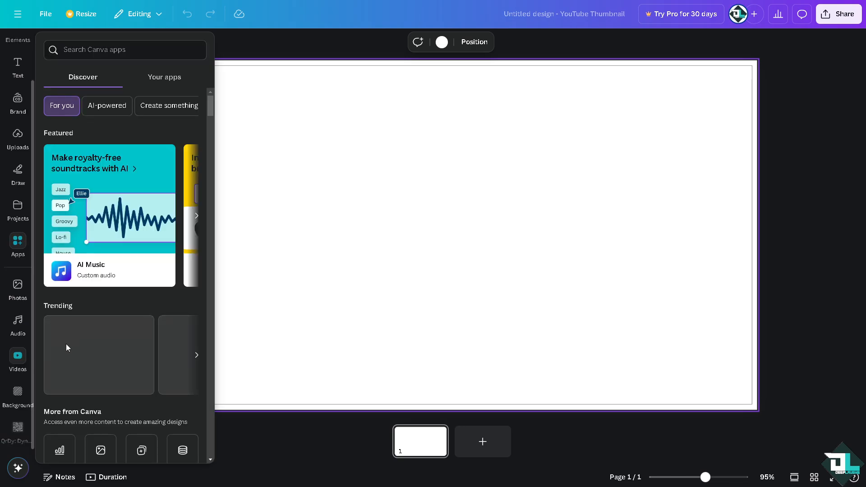
left_click(18, 359)
left_click(18, 293)
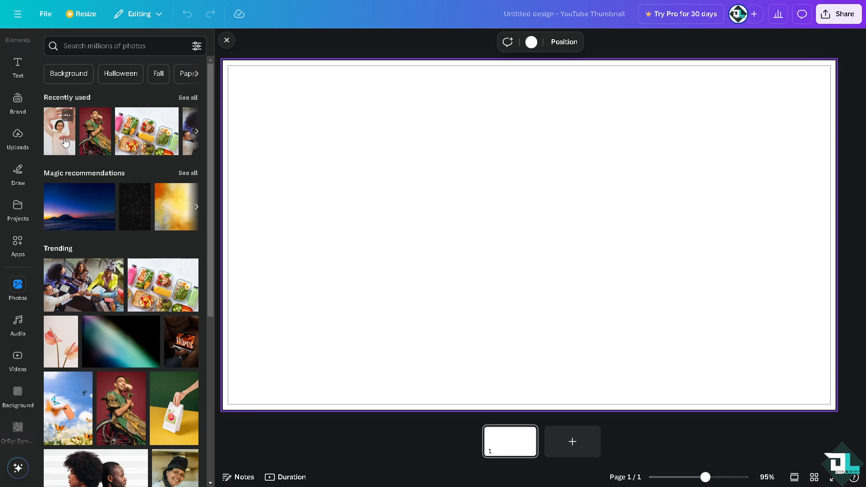
left_click(94, 191)
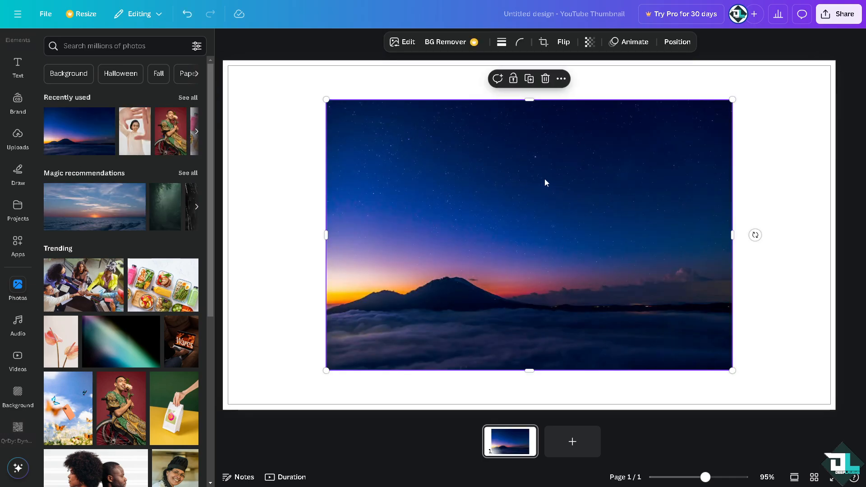
- Enlarge the mountain photo from the page's upper-left corner and shift it up so that it covers the whole page
left_click_drag(545, 179, 445, 143)
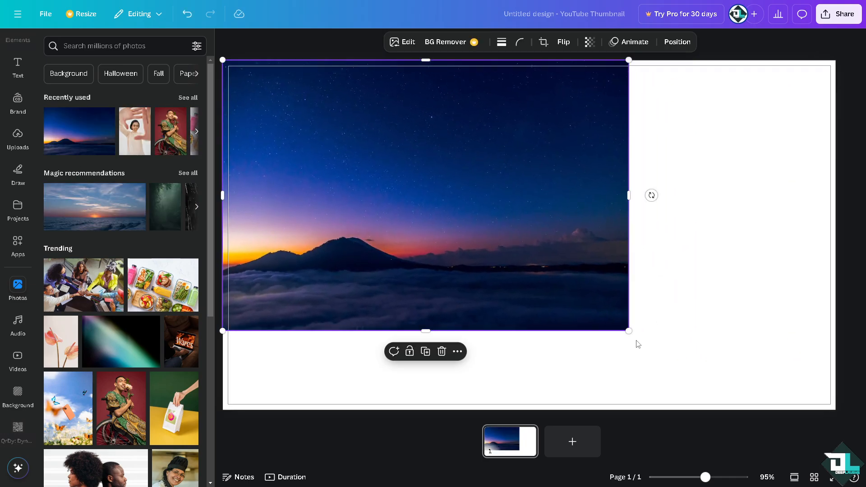
left_click_drag(628, 331, 854, 402)
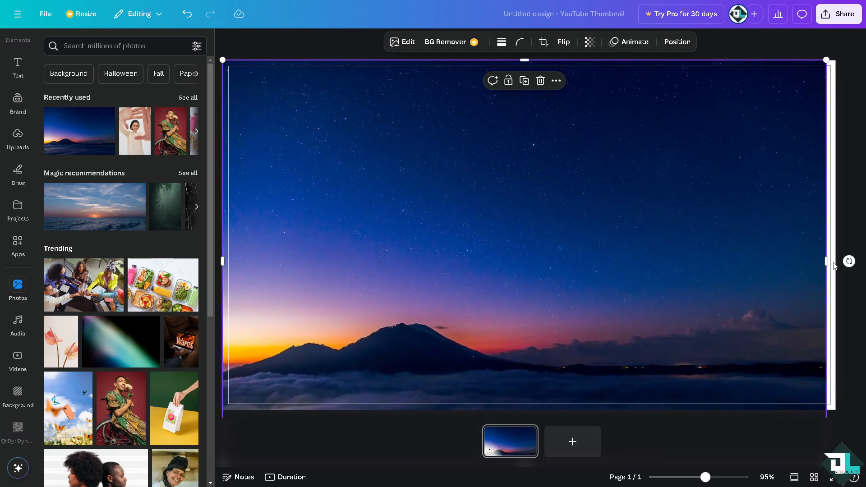
left_click_drag(824, 261, 842, 261)
left_click_drag(703, 295, 702, 246)
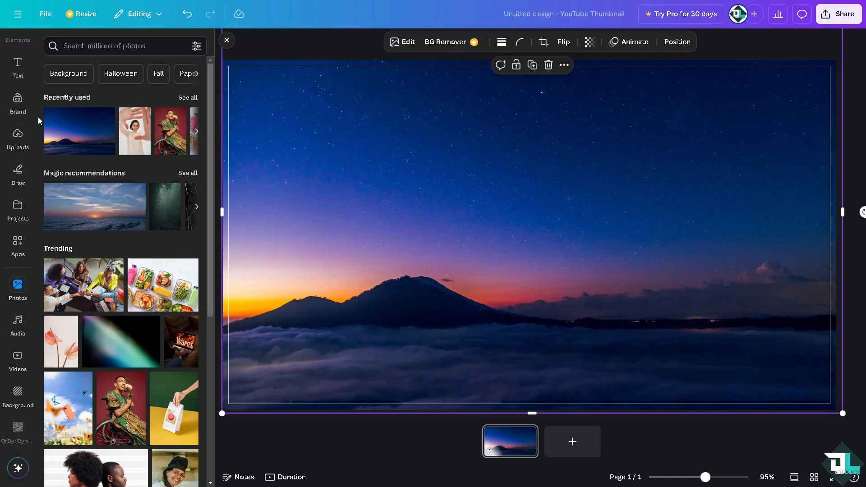
- Search the design elements for "Gradient"
scroll(18, 117, "up", 2)
left_click(18, 83)
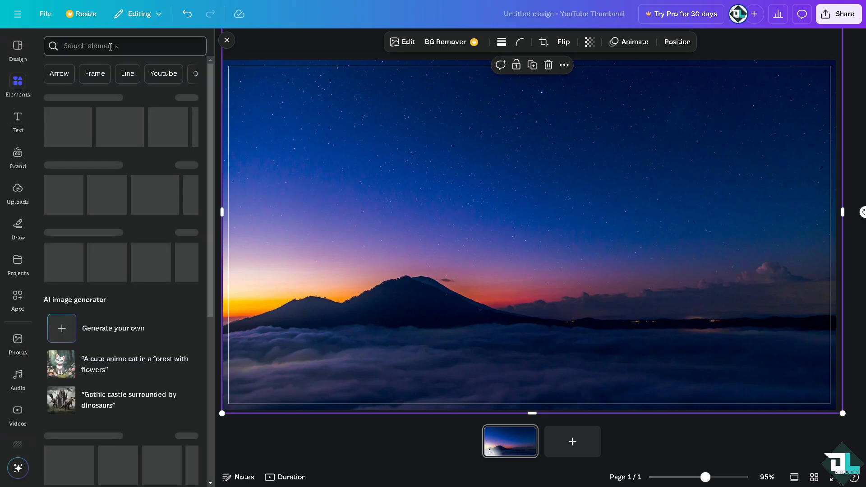
left_click(107, 49)
type("Gradient")
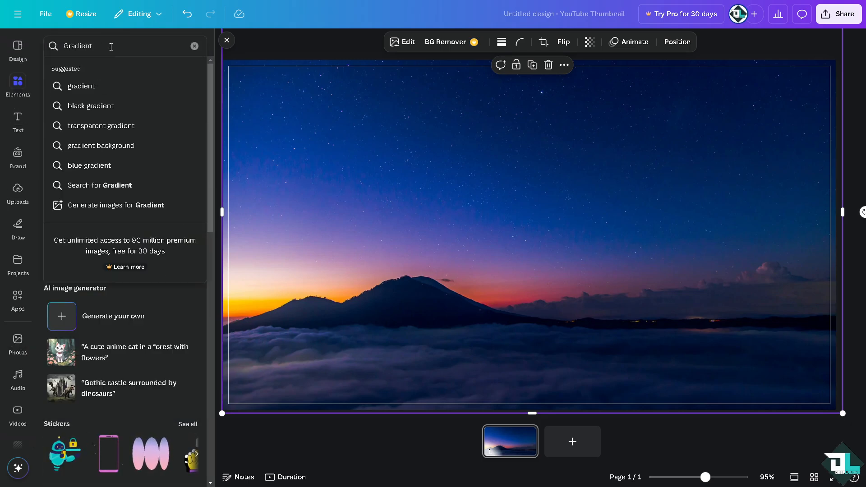
key("Return")
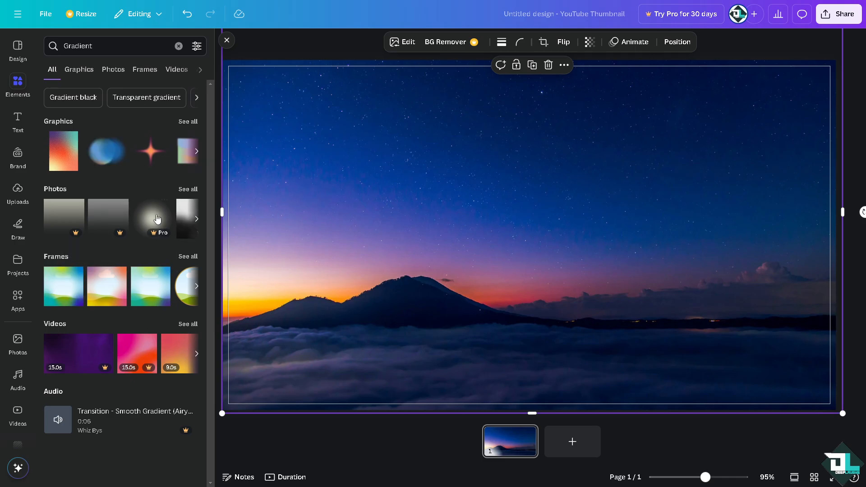
- Look through the photo and graphics results for a gradient suited to overlaying the background
left_click(193, 192)
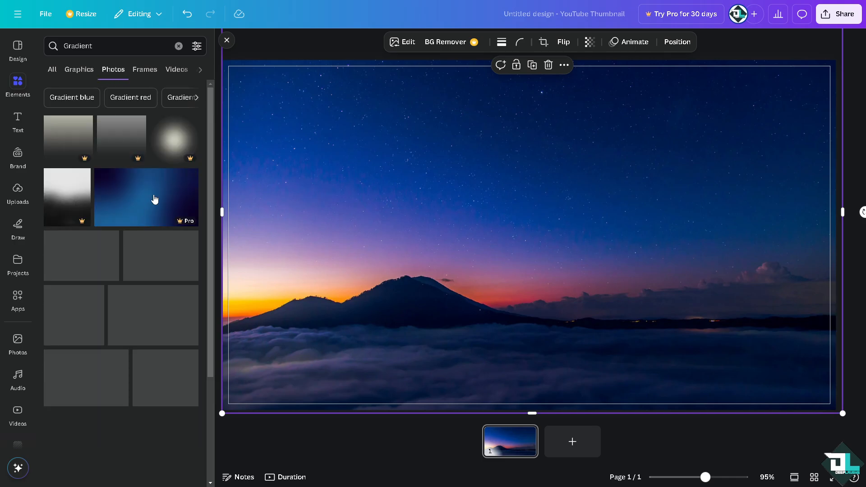
scroll(137, 221, "down", 6)
scroll(137, 222, "down", 2)
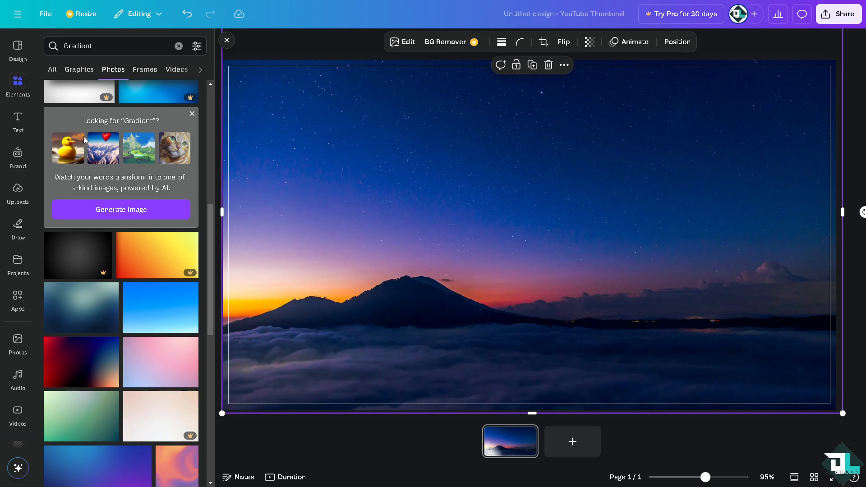
left_click(82, 74)
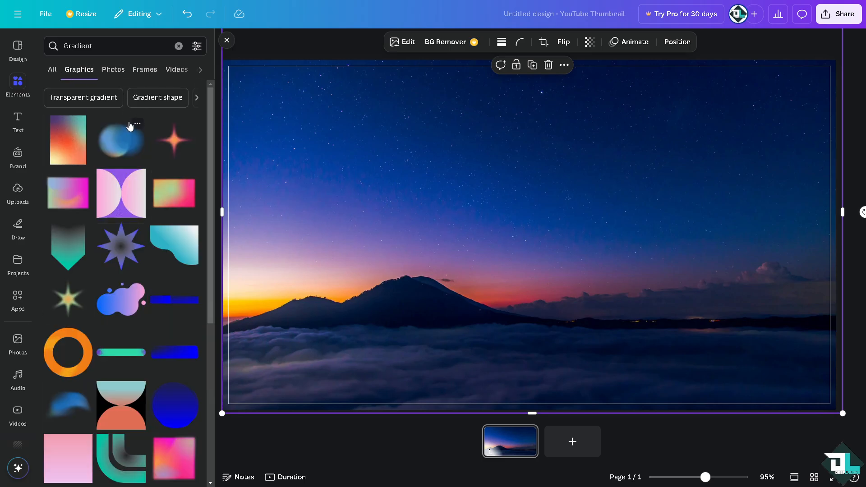
scroll(122, 242, "down", 6)
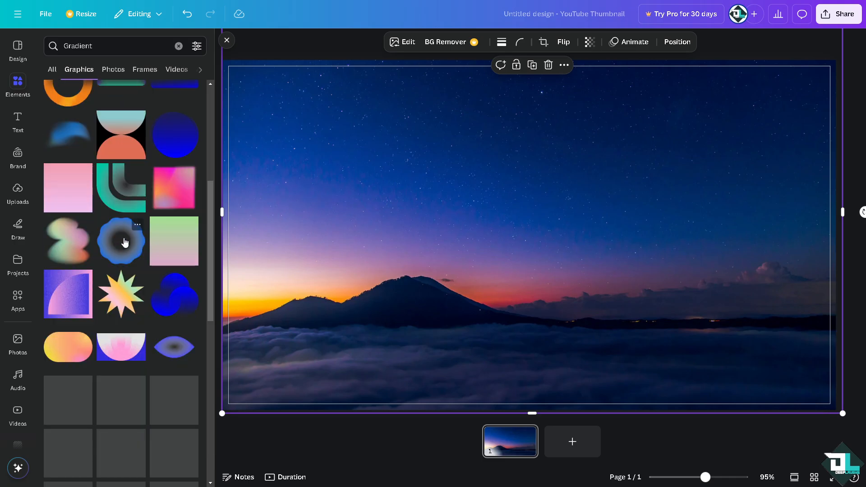
scroll(128, 248, "down", 3)
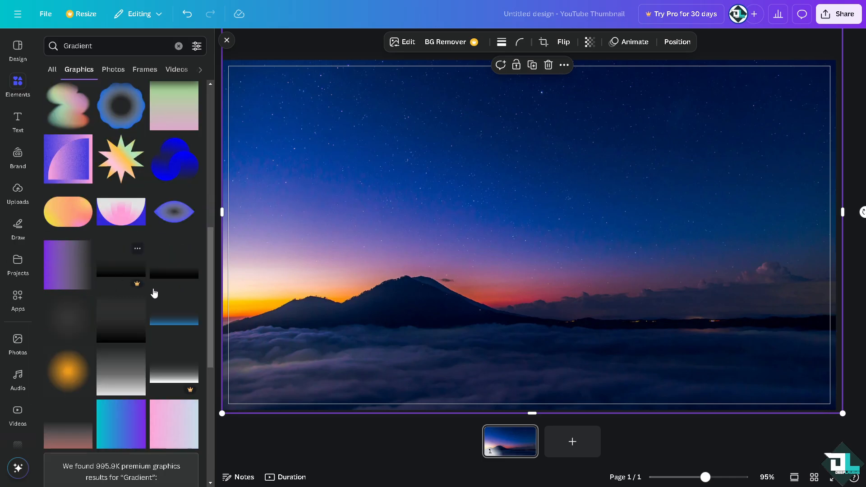
scroll(141, 300, "down", 2)
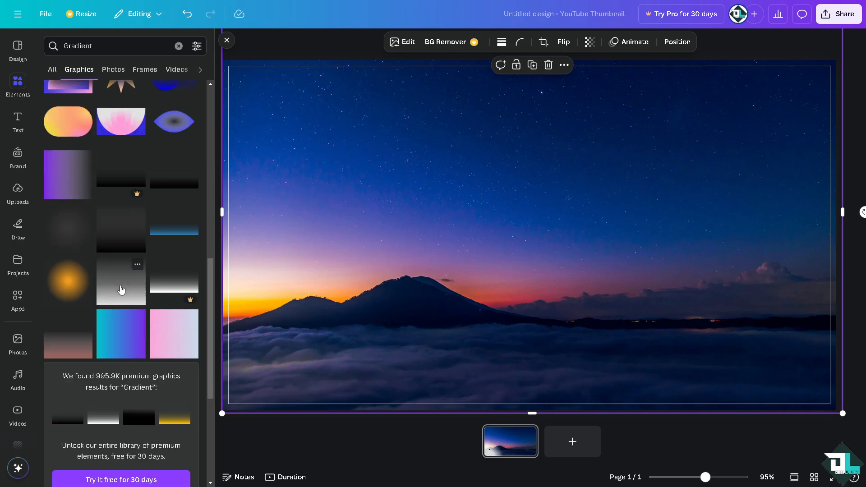
scroll(120, 291, "down", 7)
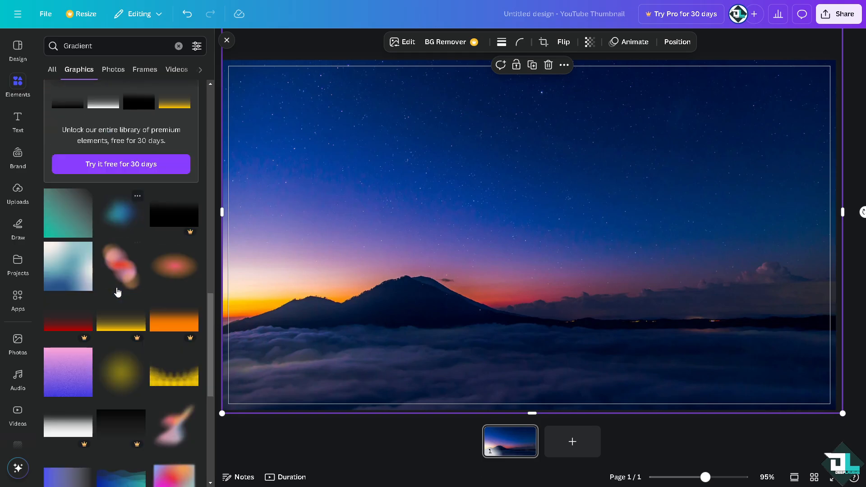
scroll(118, 292, "down", 15)
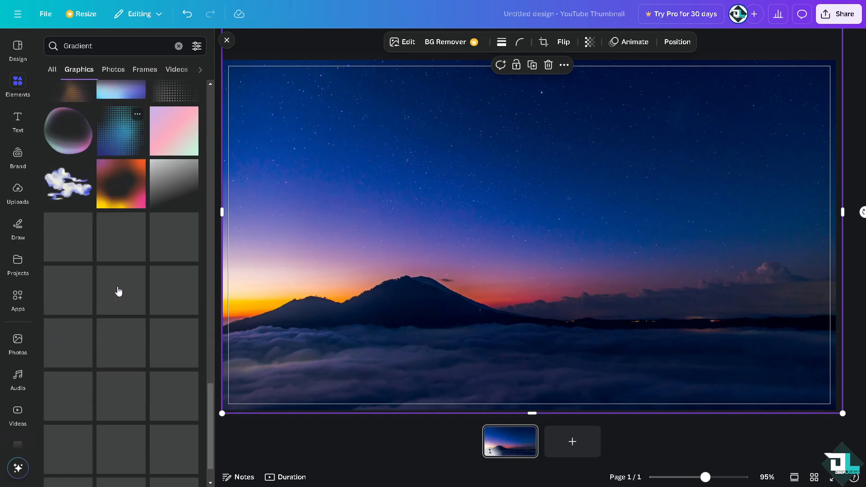
scroll(118, 291, "down", 1)
scroll(118, 292, "up", 6)
scroll(118, 292, "down", 2)
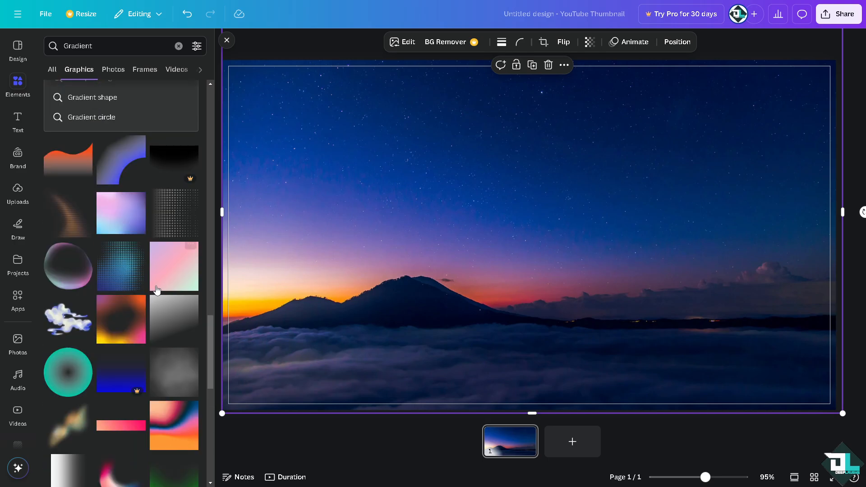
scroll(157, 289, "down", 7)
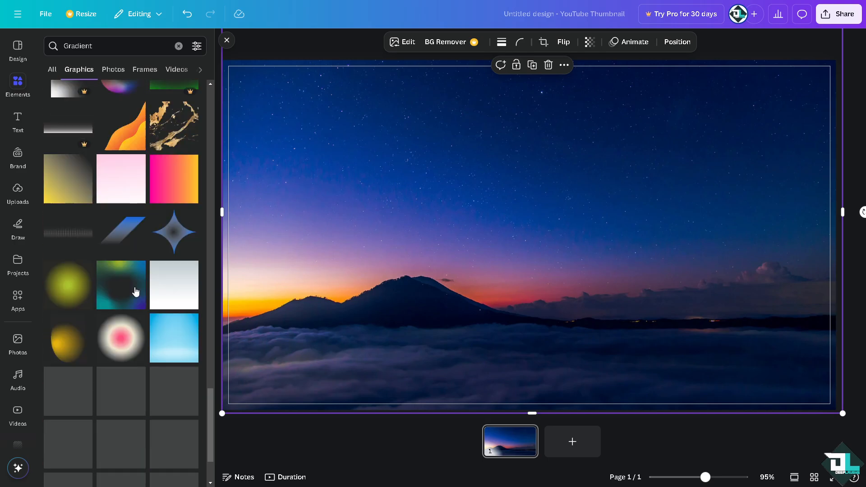
scroll(135, 292, "down", 2)
scroll(134, 288, "up", 8)
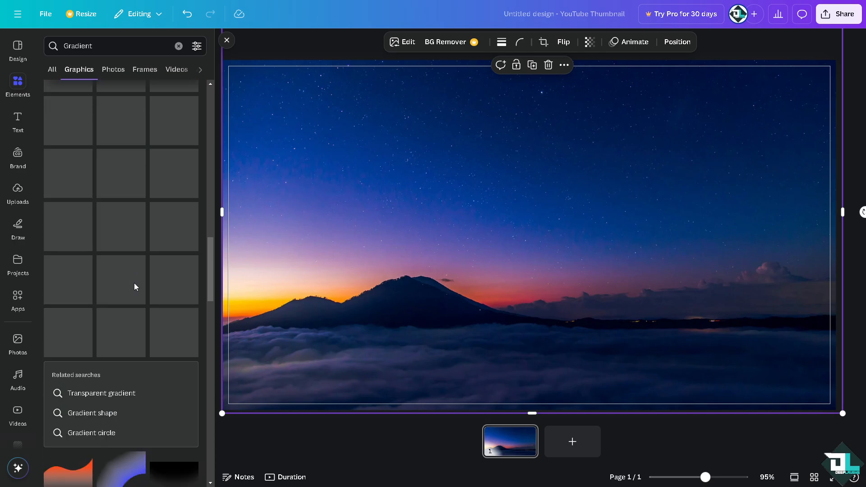
scroll(131, 284, "down", 3)
scroll(129, 288, "up", 5)
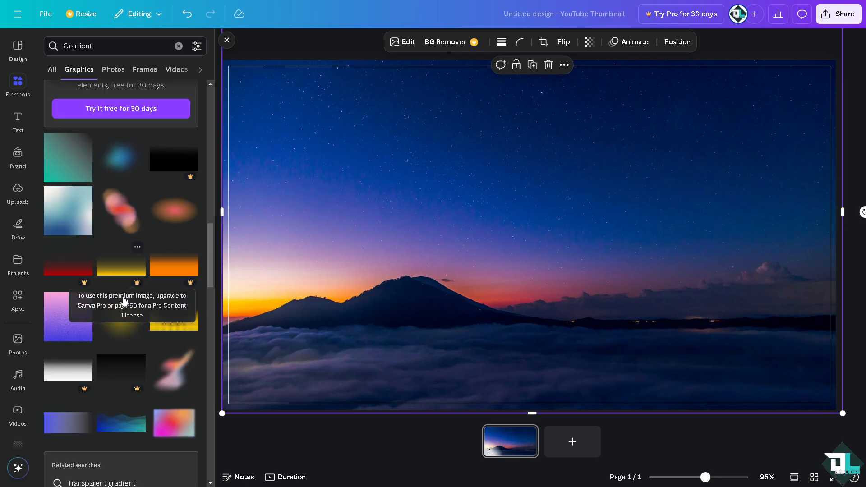
scroll(147, 248, "up", 7)
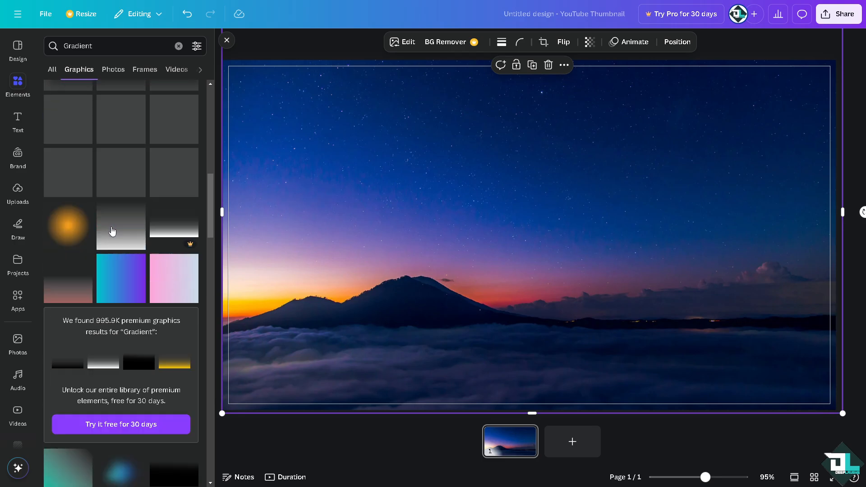
scroll(118, 244, "up", 2)
- Add the square gradient graphic that fades from transparent to white and enlarge it to full page height from the upper-left corner
left_click(120, 307)
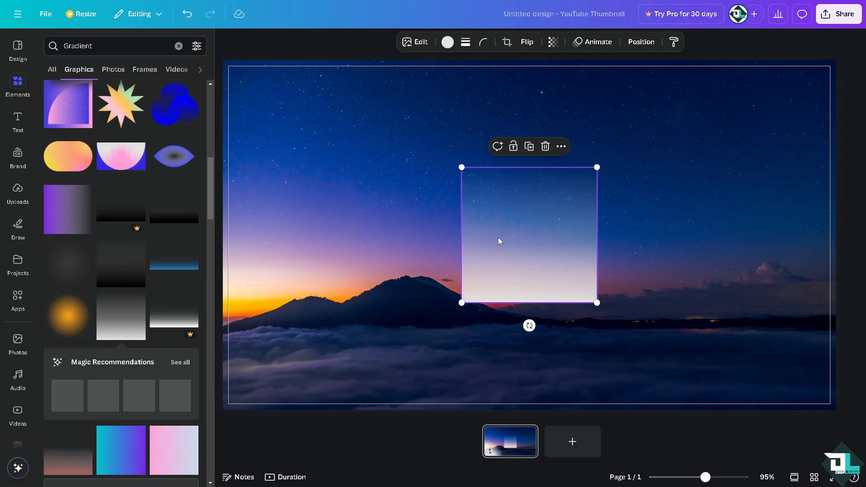
left_click_drag(498, 238, 275, 135)
left_click_drag(356, 199, 569, 409)
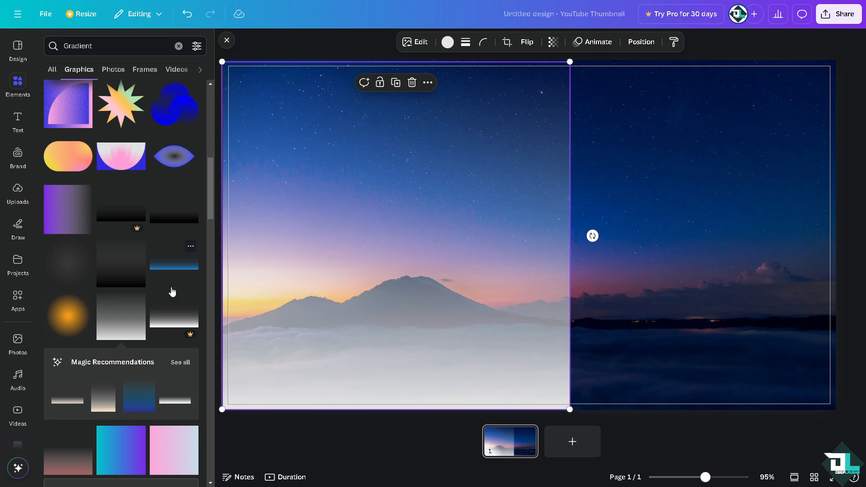
- Duplicate the gradient overlay and stack both copies over the right side of the page
left_click_drag(350, 232, 392, 224)
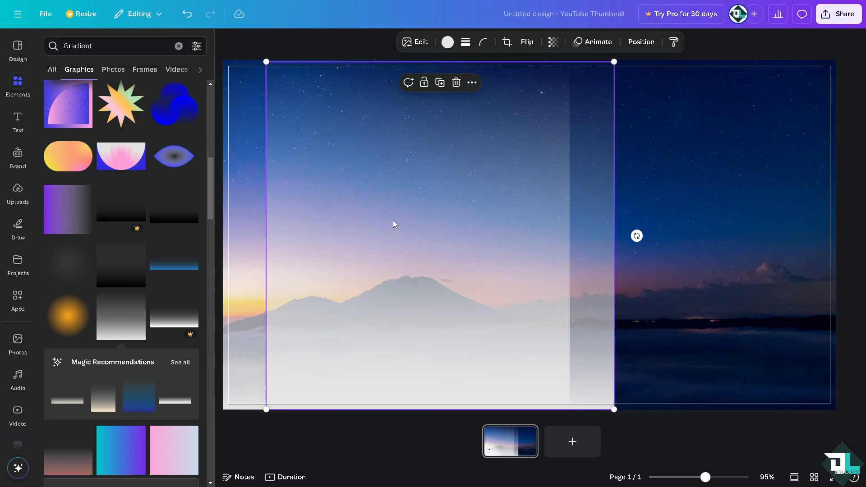
key("ctrl+d")
left_click_drag(518, 210, 692, 180)
left_click_drag(404, 236, 637, 229)
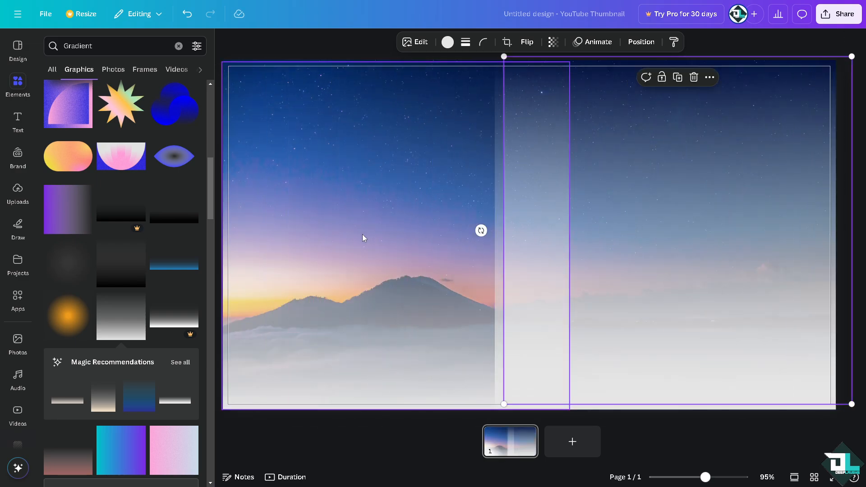
left_click_drag(365, 237, 634, 217)
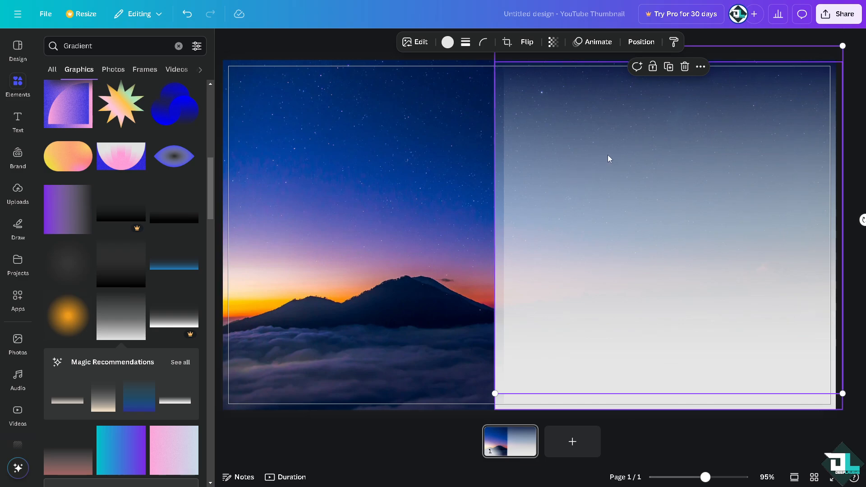
- Add a blank second page and try the trending photo of two people back to back on it, removing it again
left_click(571, 444)
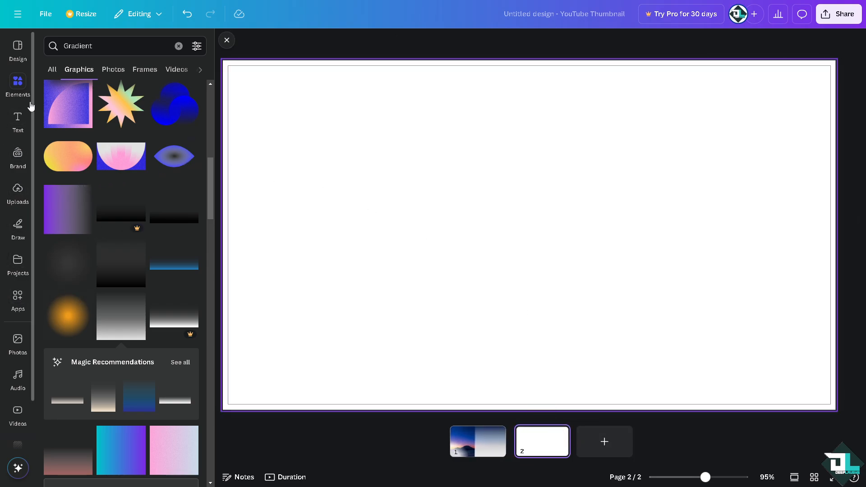
scroll(27, 378, "down", 2)
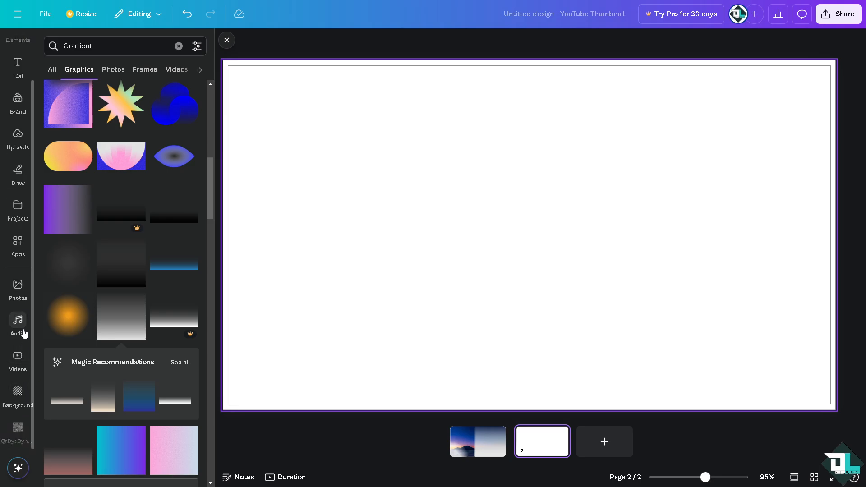
left_click(18, 289)
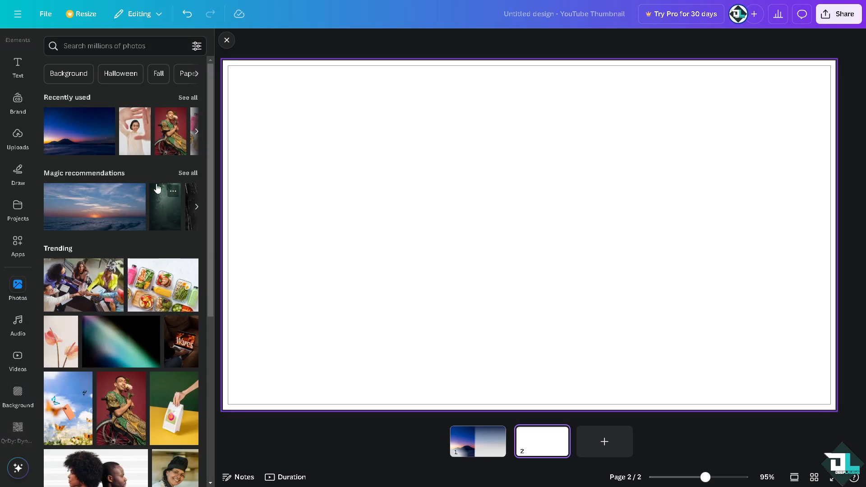
scroll(143, 287, "down", 3)
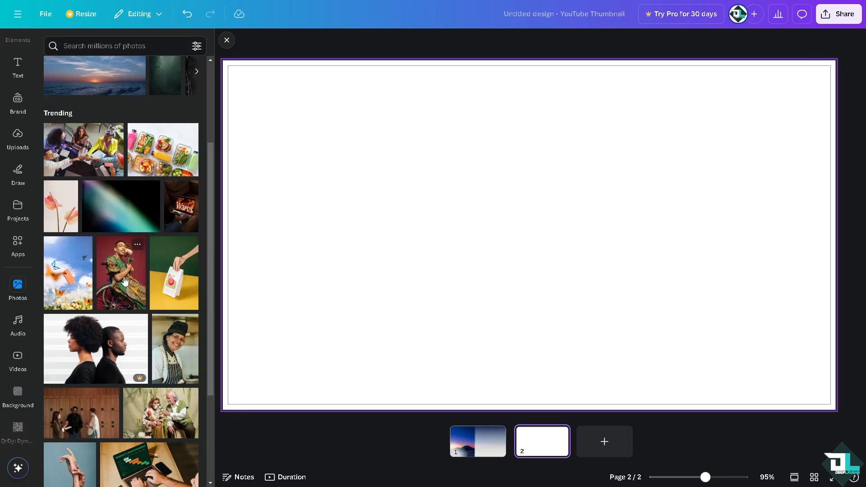
scroll(125, 281, "up", 3)
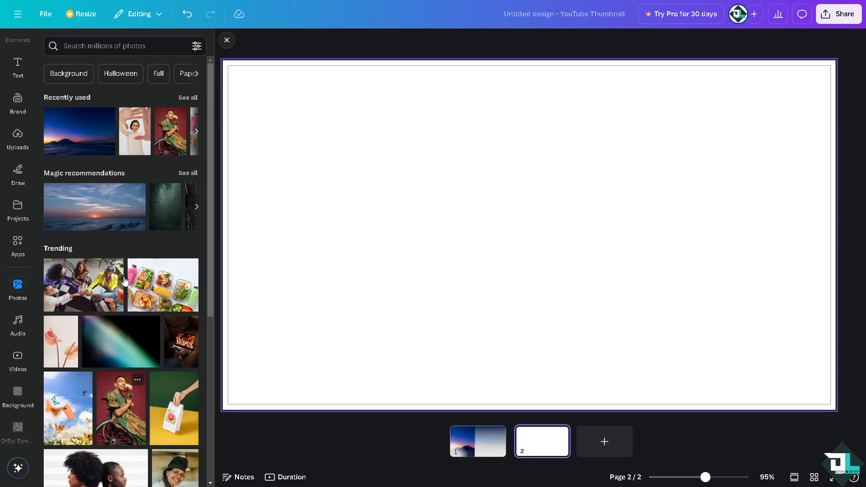
scroll(125, 281, "down", 3)
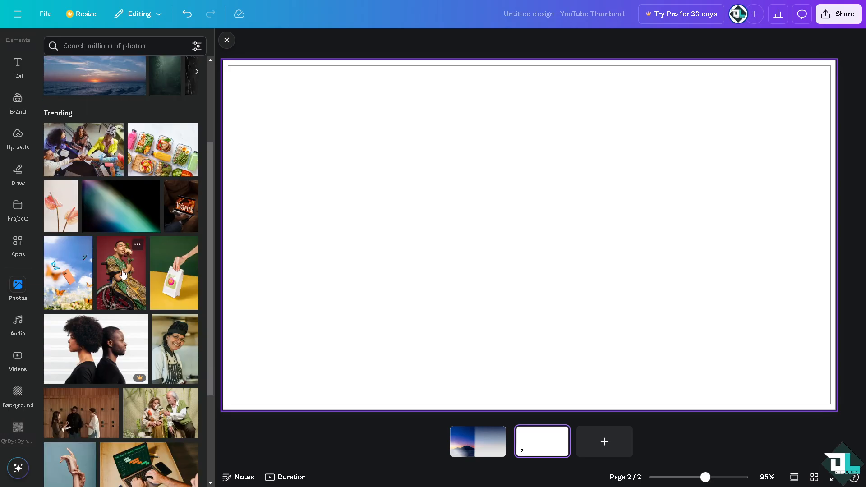
left_click(104, 346)
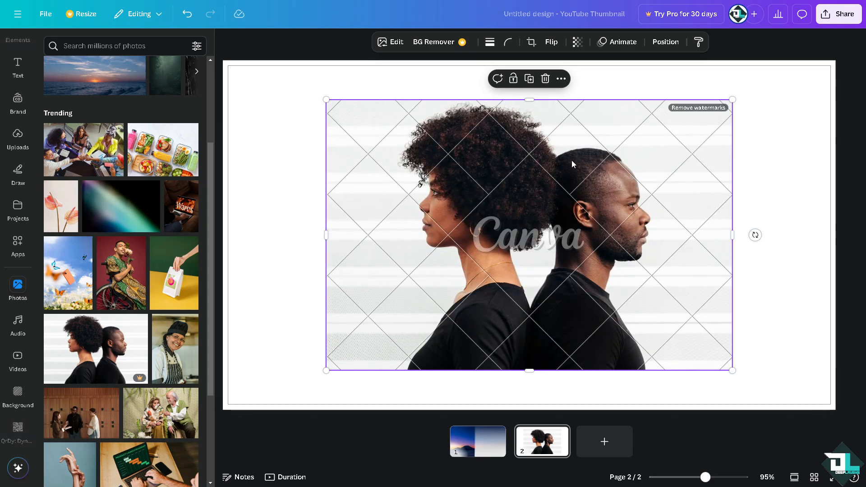
key("Delete")
- Add the trending photo of the person in a wheelchair, enlarged to full page height and aligned with the page's left edge
left_click(132, 257)
left_click_drag(496, 244, 492, 204)
left_click_drag(616, 331, 757, 353)
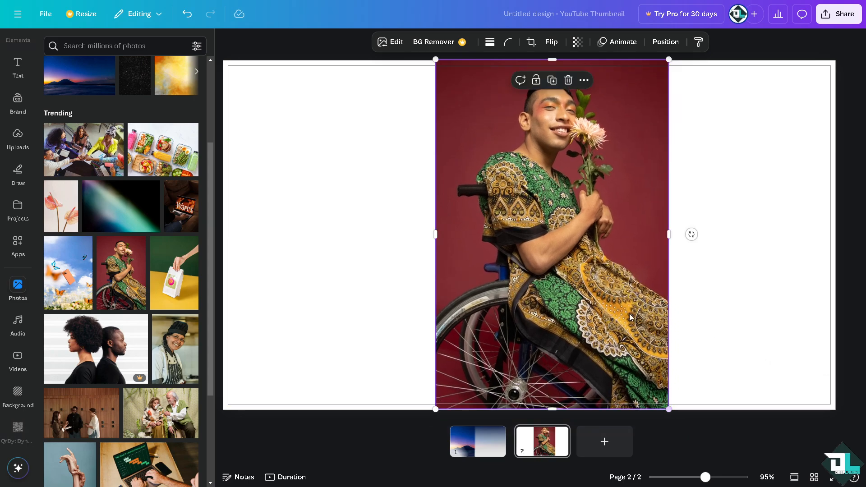
left_click_drag(591, 300, 378, 300)
- Copy the gradient overlay from page 1 to page 2 and layer duplicates of it over the blank area beside the photo
left_click(483, 449)
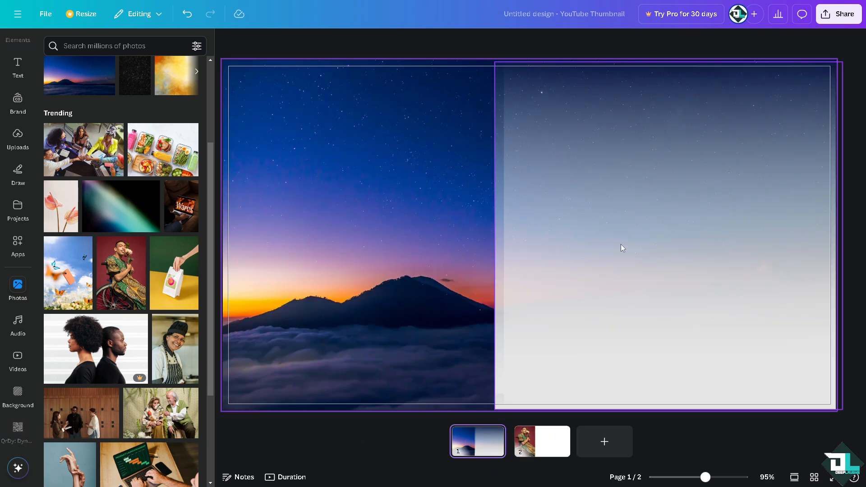
left_click(621, 248)
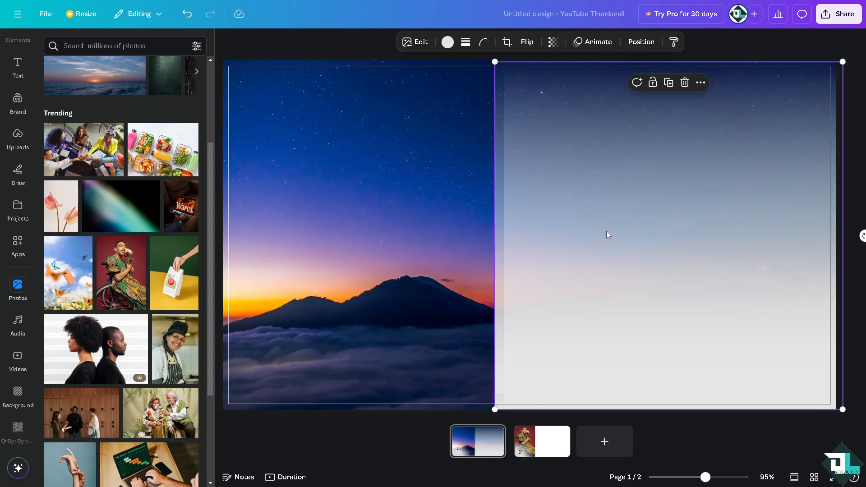
left_click(534, 438)
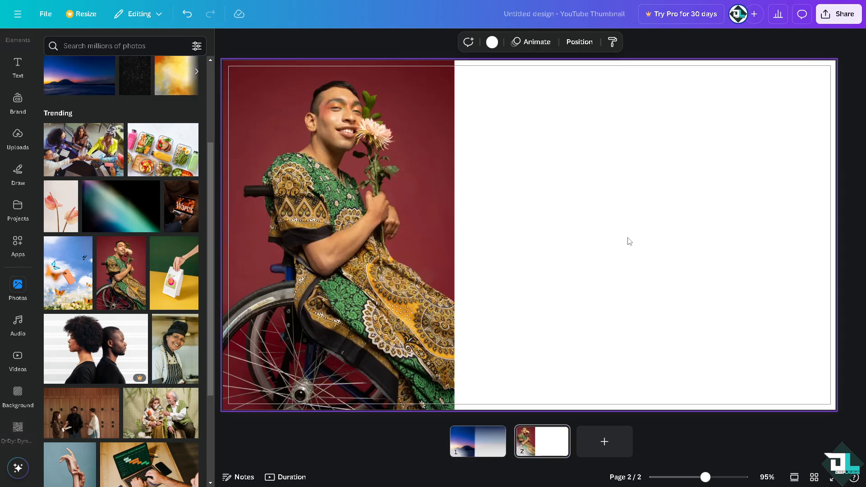
left_click(614, 229)
left_click_drag(591, 207, 570, 205)
key("ctrl+d")
key("ctrl+d")
scroll(443, 223, "up", 5)
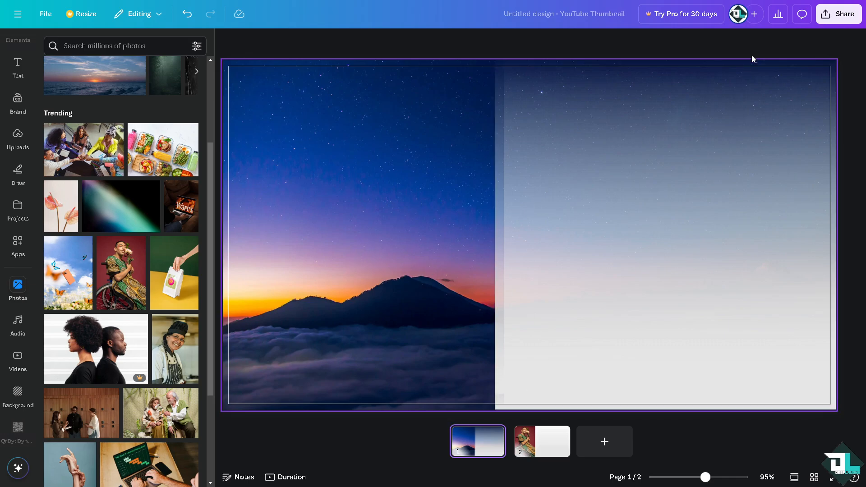
- Set up the design's download as JPG with all pages included
left_click(848, 22)
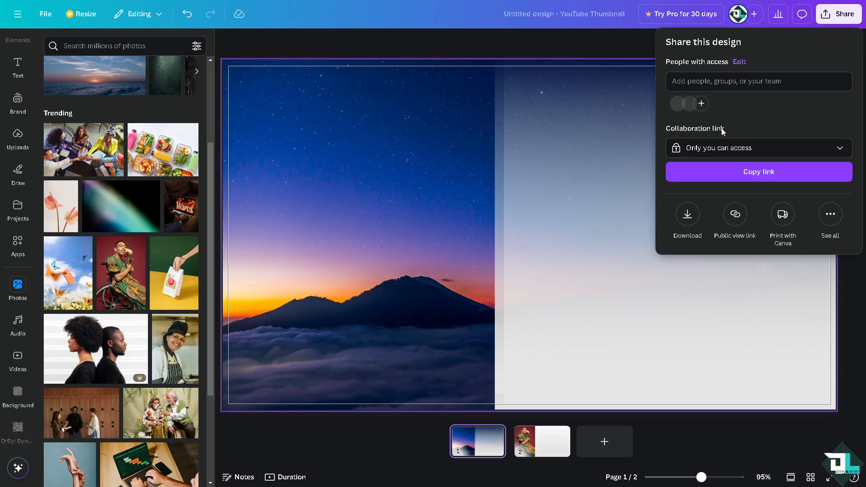
left_click(687, 212)
left_click(719, 90)
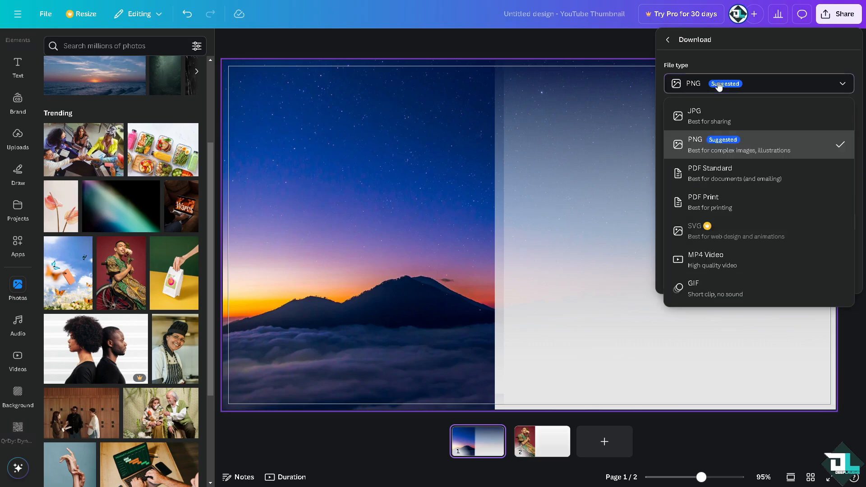
left_click(710, 116)
left_click(726, 84)
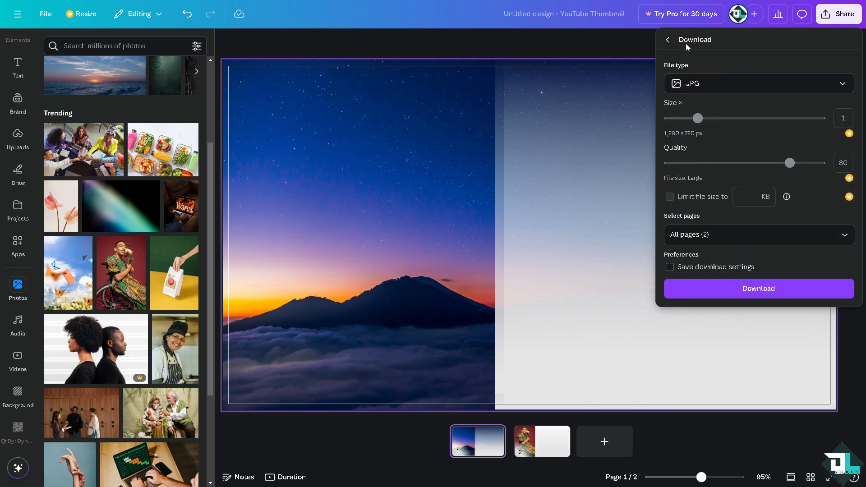
left_click(701, 88)
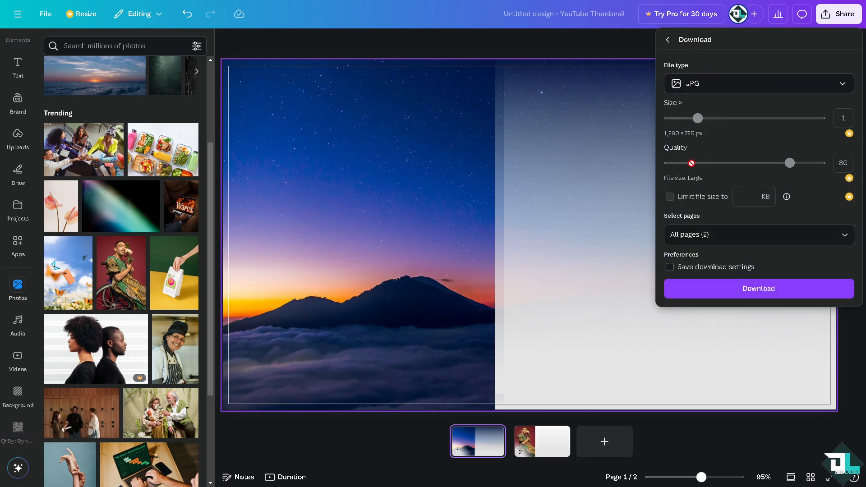
left_click(842, 236)
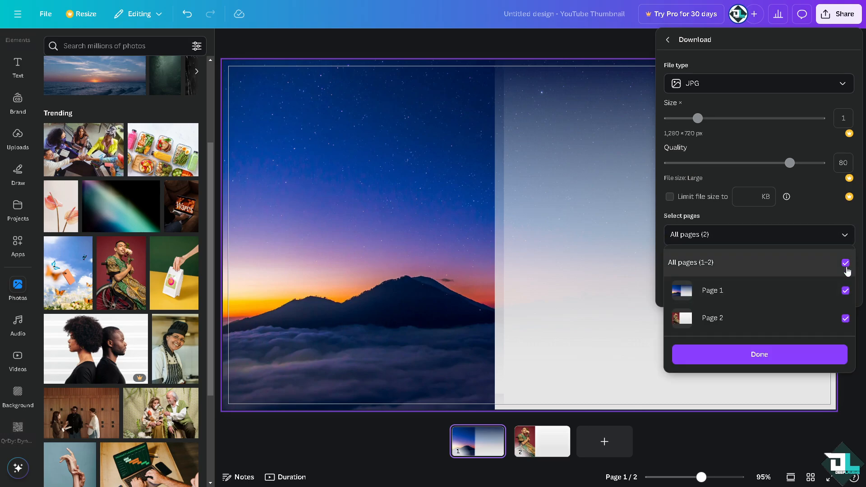
left_click(758, 355)
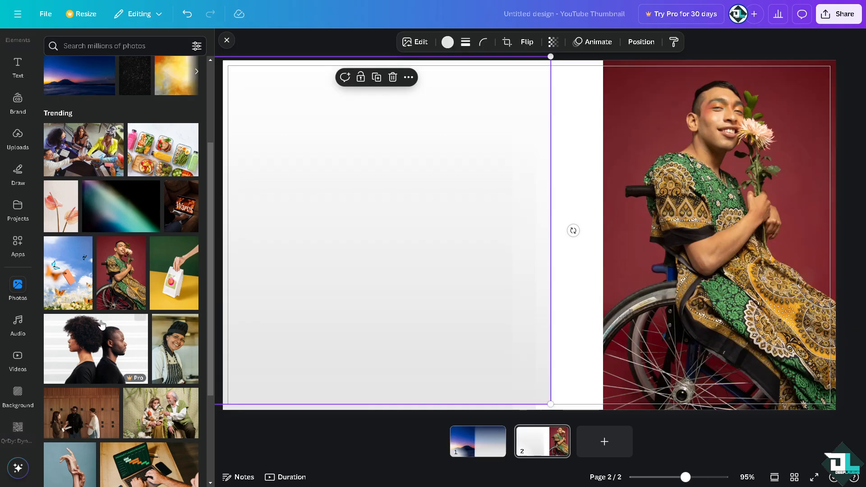
- Add a third page and stretch its wheelchair photo to cover the right edge beside the mountain photo
left_click(606, 441)
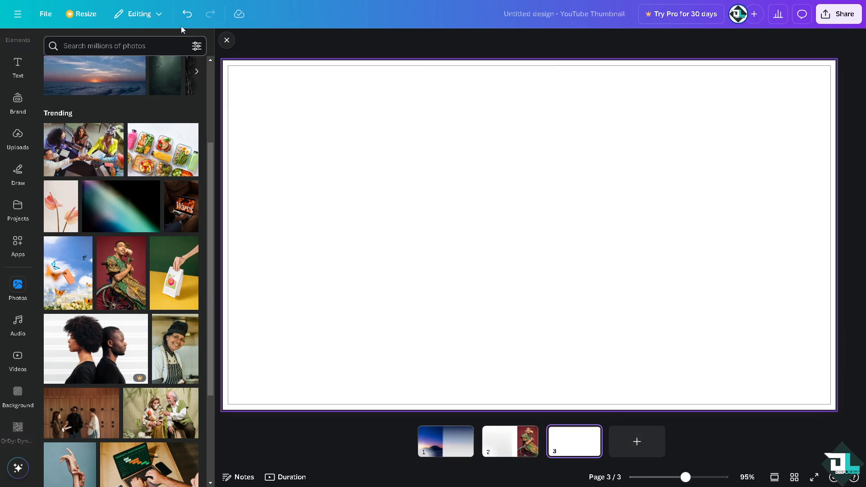
left_click(228, 40)
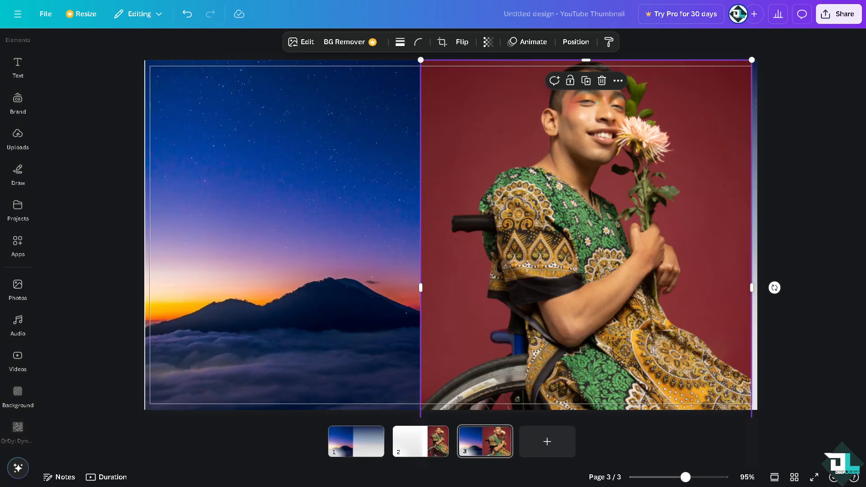
left_click_drag(576, 171, 577, 177)
left_click_drag(753, 289, 760, 288)
left_click(793, 141)
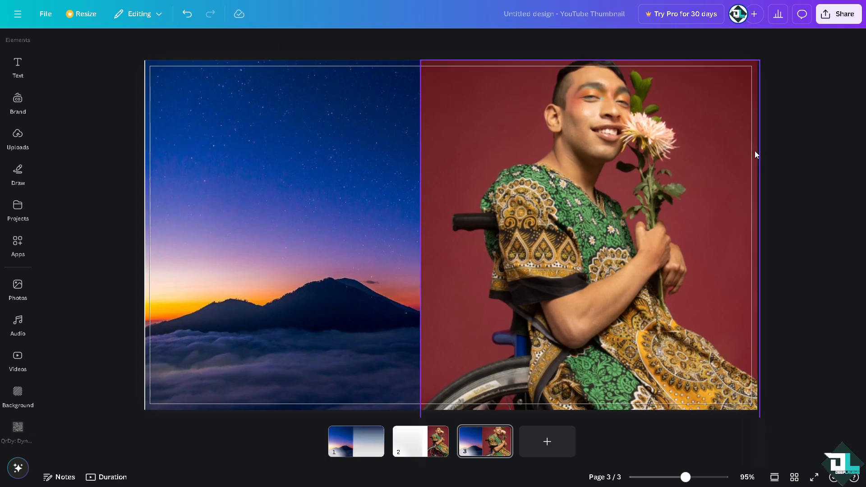
left_click(621, 112)
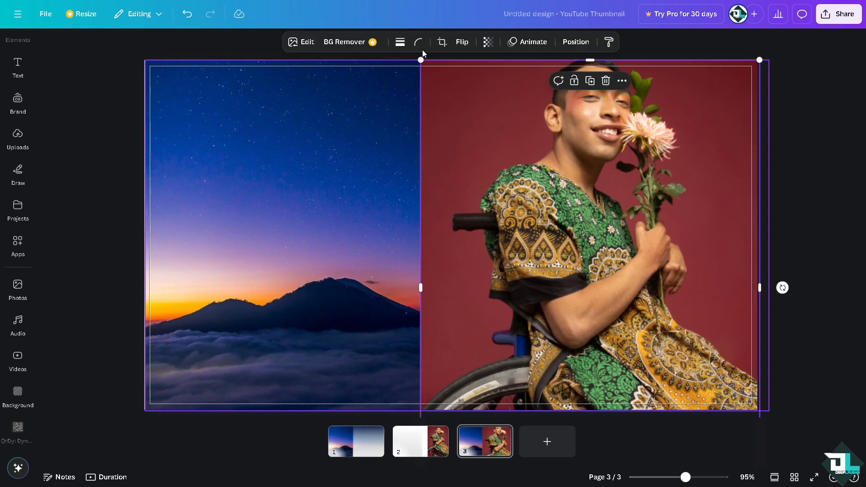
- Title the design "How to Blend Two Images In Canva"
left_click(580, 15)
key("BackSpace")
type("How to Blend Two Images In Canva")
left_click(520, 97)
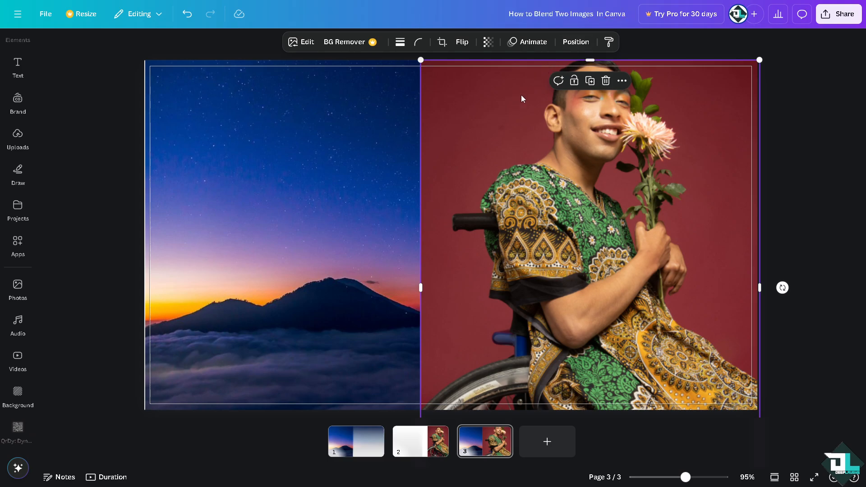
- Slightly lower the transparency value of both photos, with the mountain background at 94, and preview the page full screen
left_click(488, 42)
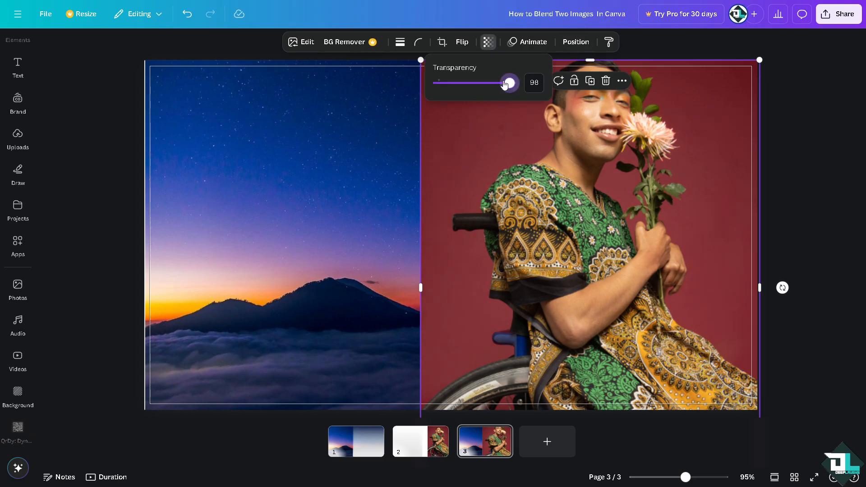
mouse_move(510, 83)
left_mouse_down()
mouse_move(454, 81)
mouse_move(507, 84)
left_mouse_up()
left_click(383, 139)
left_click(488, 42)
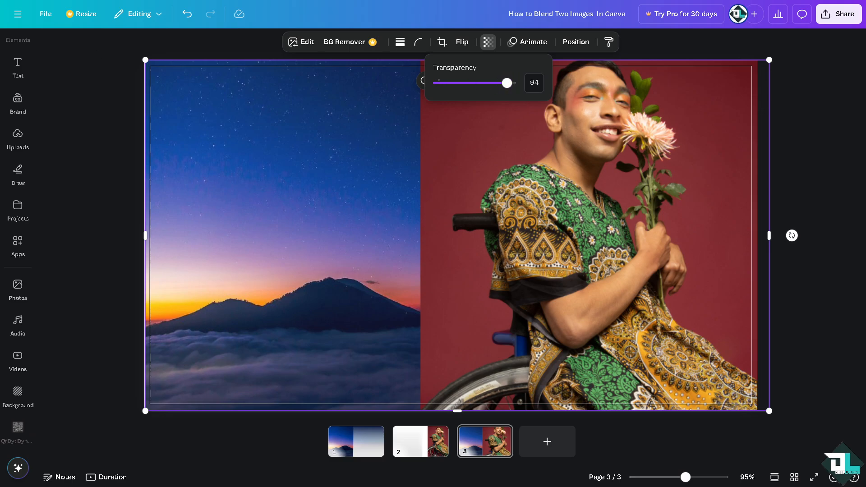
left_click(814, 476)
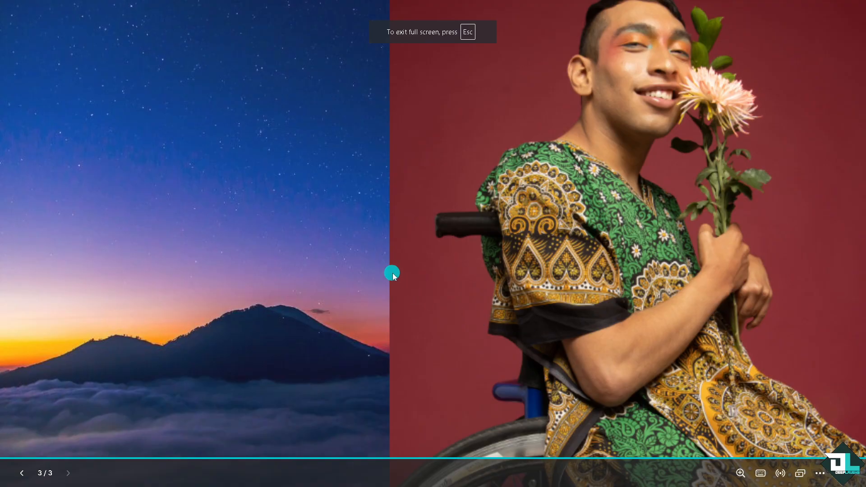